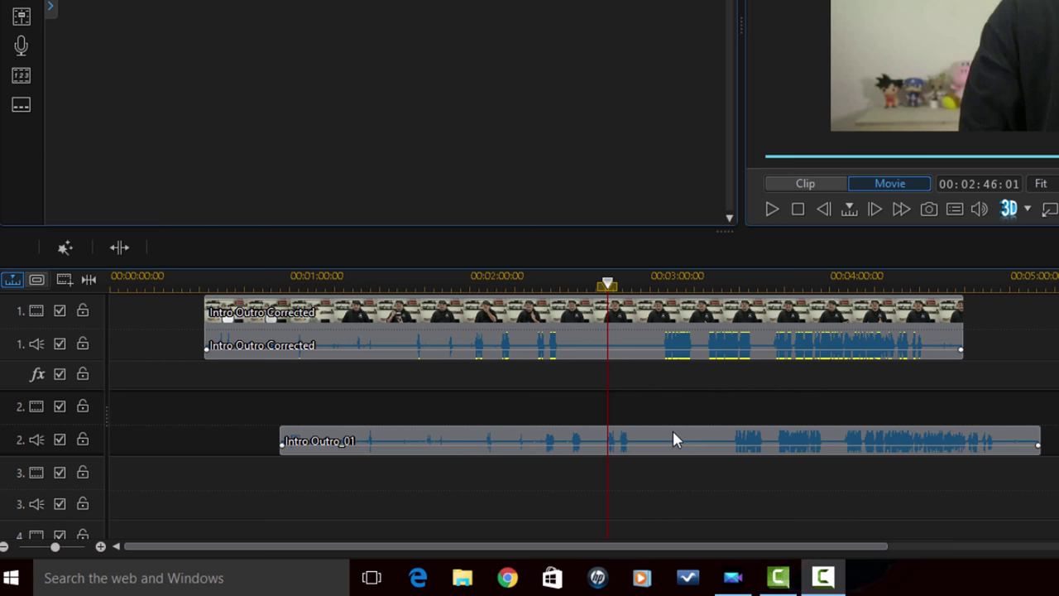
# Drag Intro Outro_01 earlier so it sits roughly under the video clip
pyautogui.click(669, 431)
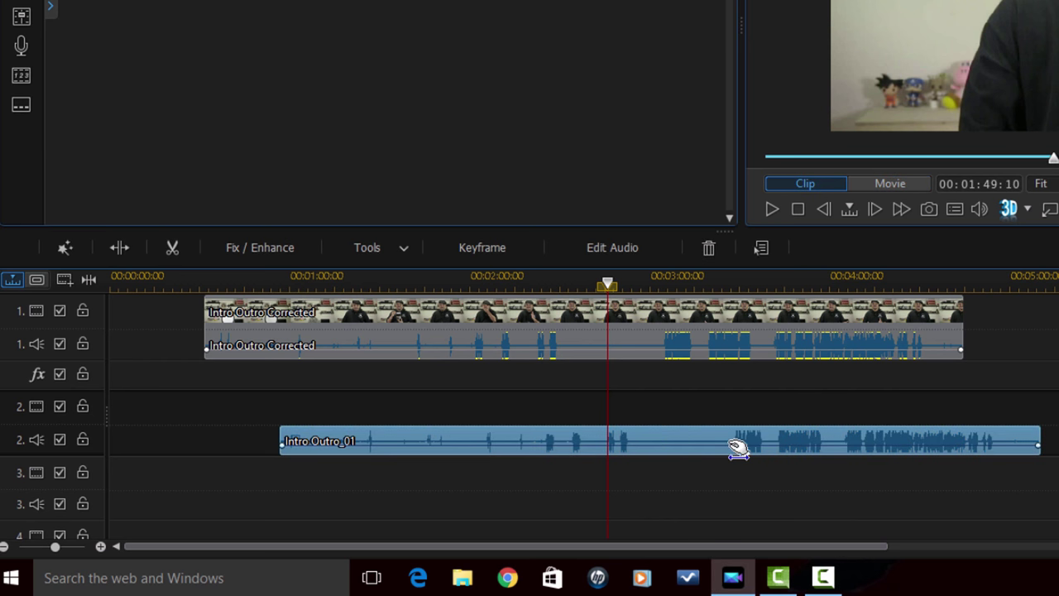
pyautogui.moveTo(736, 441); pyautogui.dragTo(668, 457)
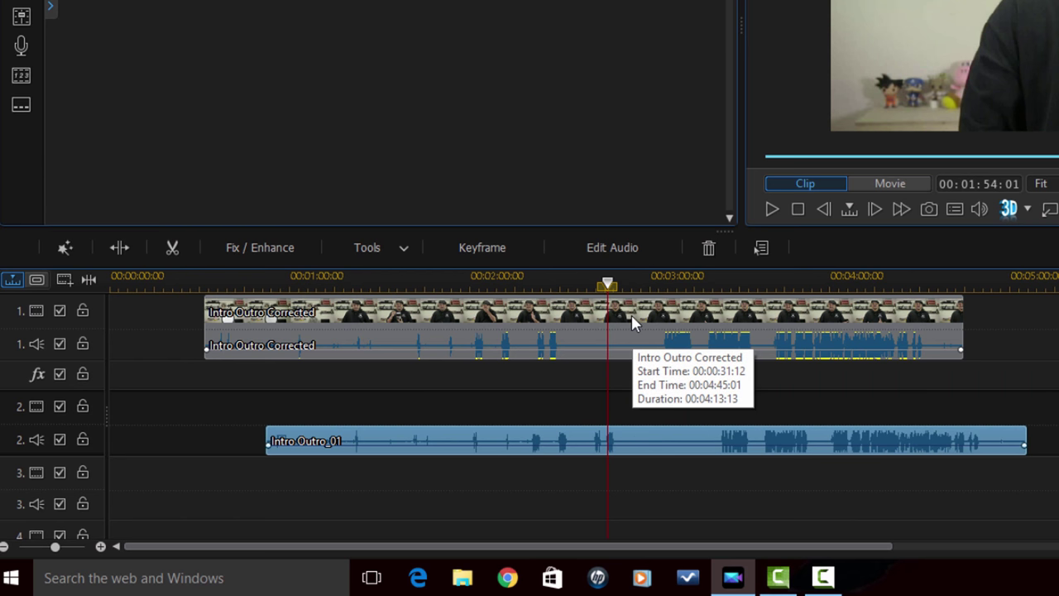
pyautogui.click(661, 397)
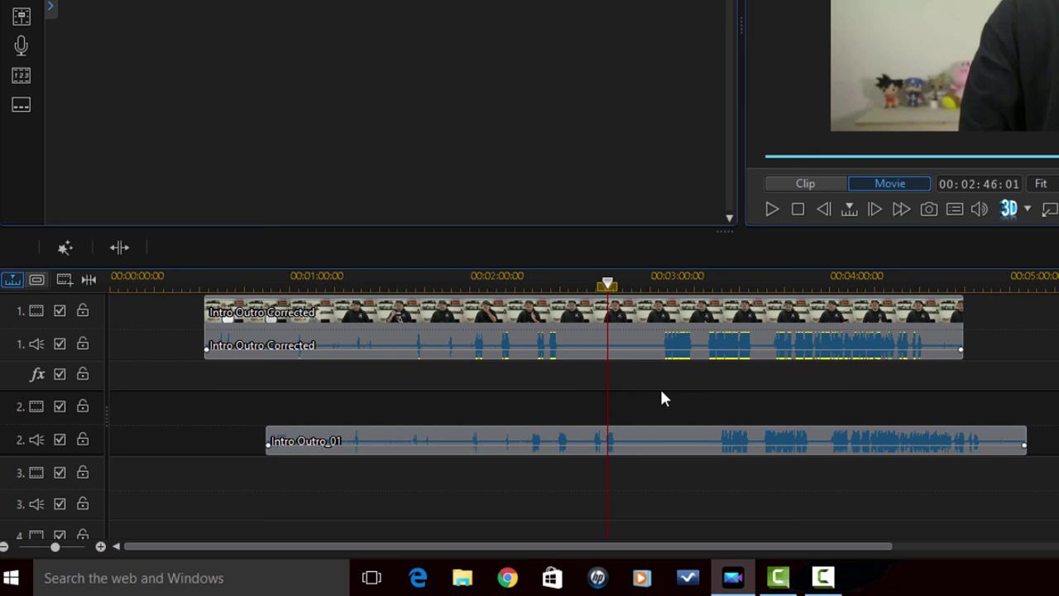
# Select the Intro Outro Corrected video and Intro Outro_01 together
pyautogui.click(619, 313)
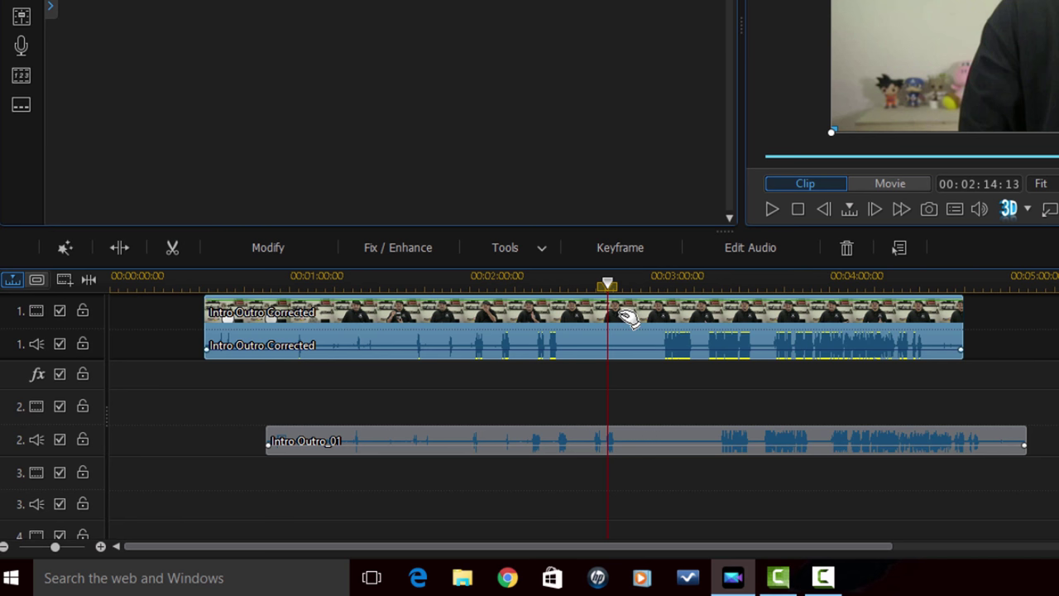
pyautogui.press('ctrl')
pyautogui.keyDown('ctrl'); pyautogui.click(663, 439); pyautogui.keyUp('ctrl')
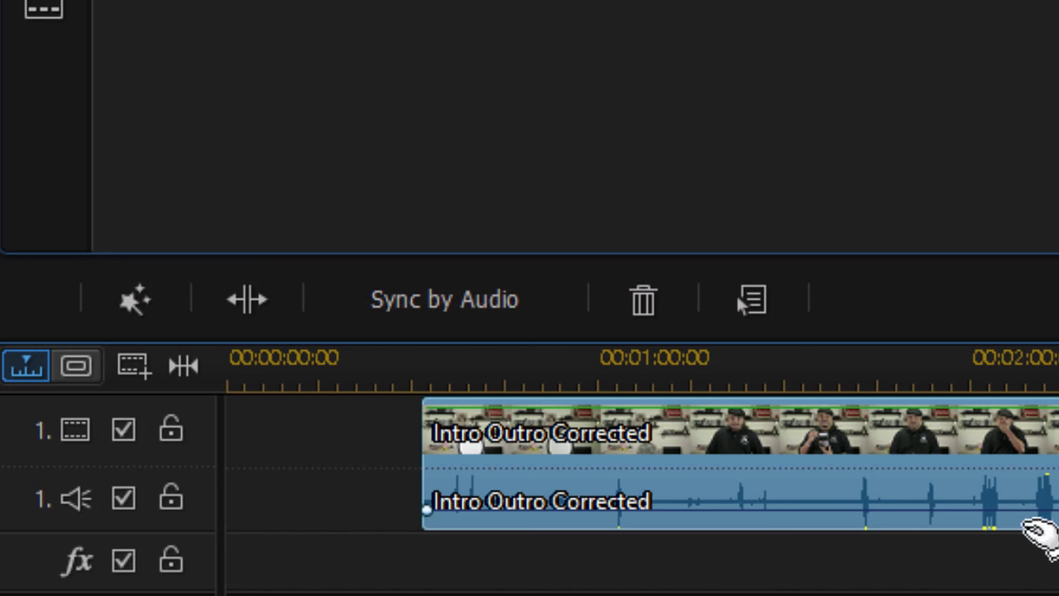
# Sync Intro Outro_01 to Intro Outro Corrected by audio, aligning it at 00:00:33:02
pyautogui.click(483, 321)
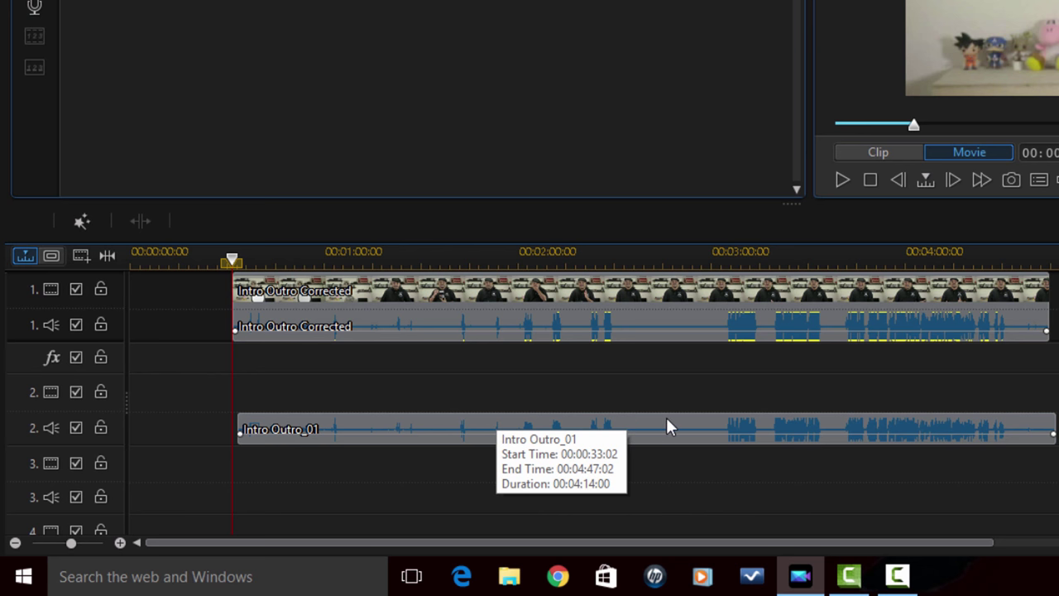
# Mute the camera audio on track 1
pyautogui.click(76, 325)
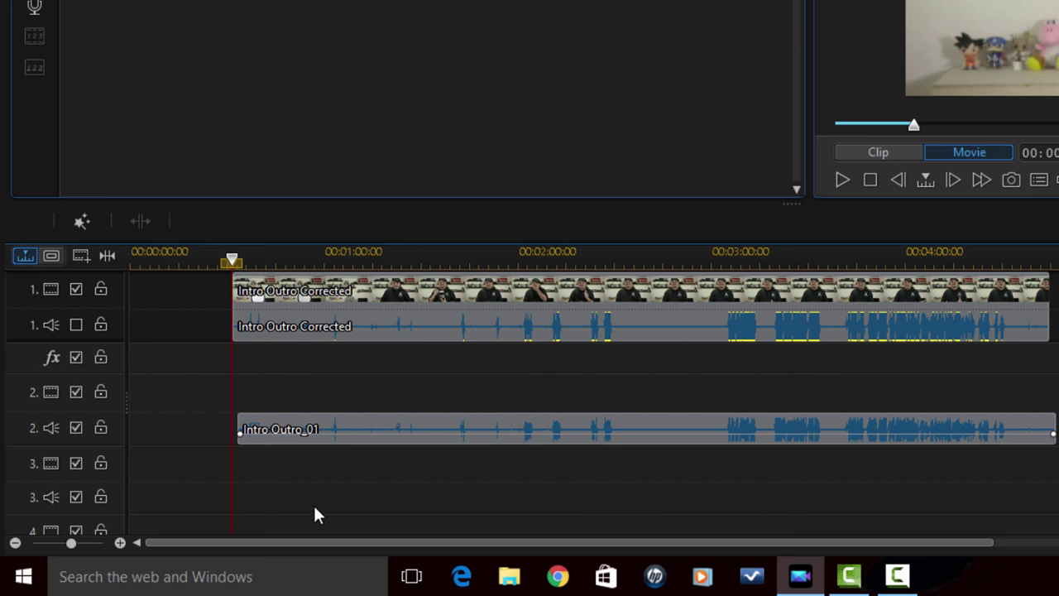
pyautogui.click(76, 325)
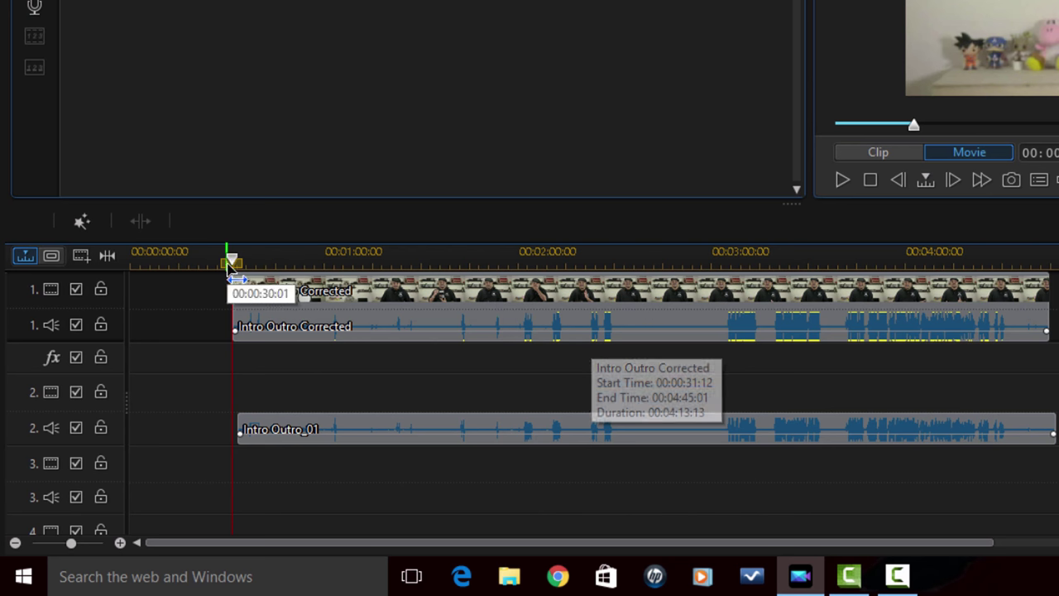
pyautogui.click(445, 290)
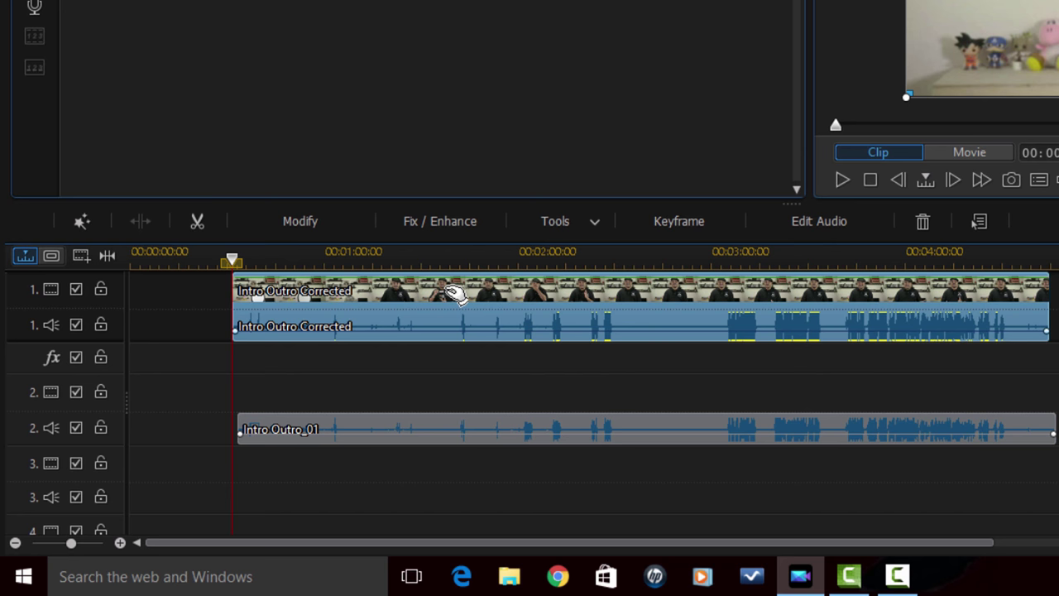
# Unlink the Intro Outro Corrected video from its camera audio with Link/Unlink Video and Audio
pyautogui.rightClick(448, 296)
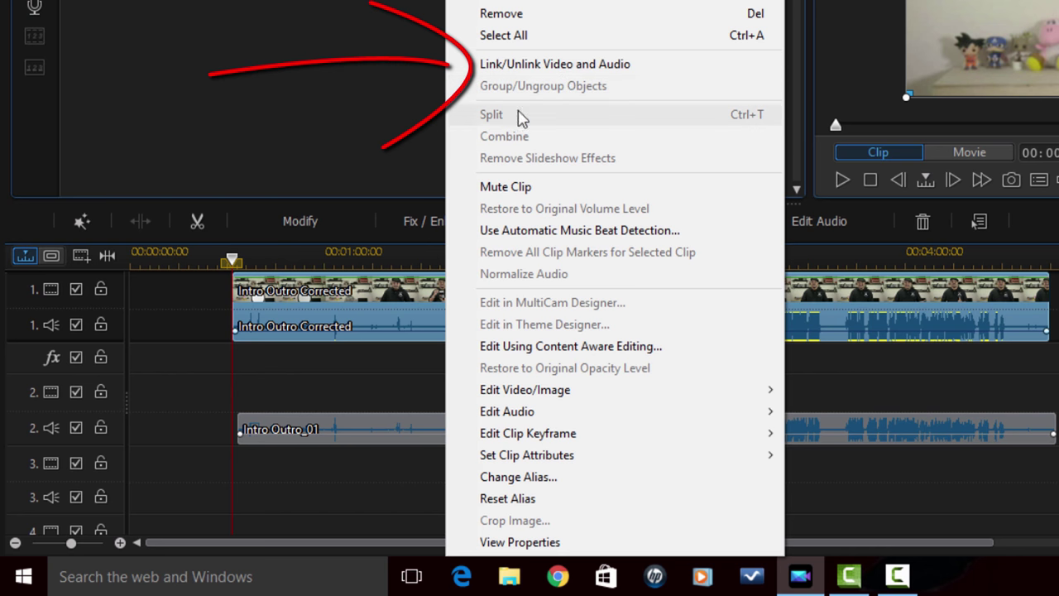
pyautogui.click(613, 73)
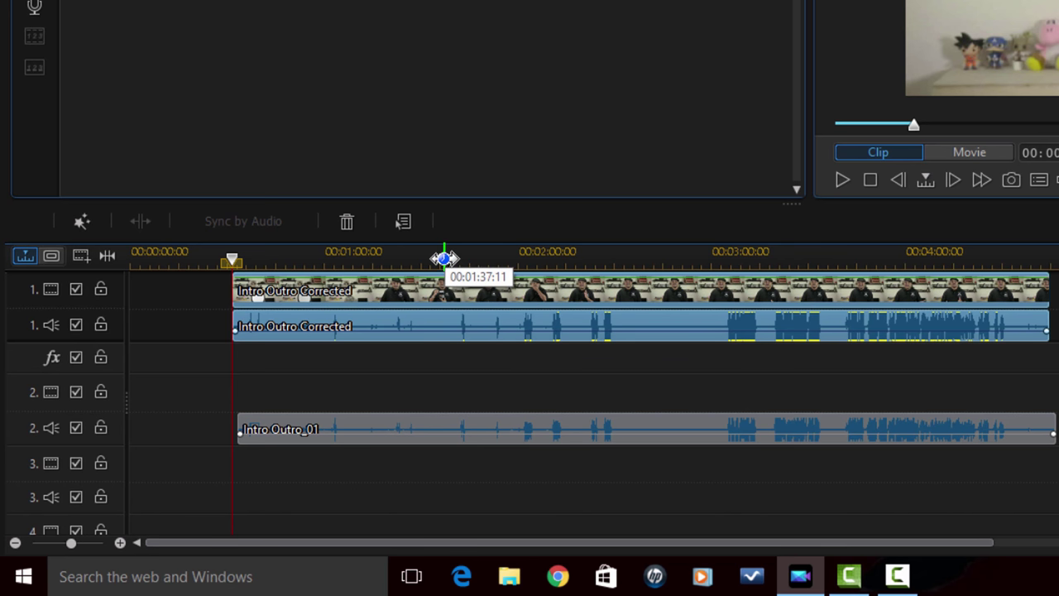
# Split the video, camera audio and Intro Outro_01 at 00:01:35, then put the playhead at about 00:04:40
pyautogui.click(444, 261)
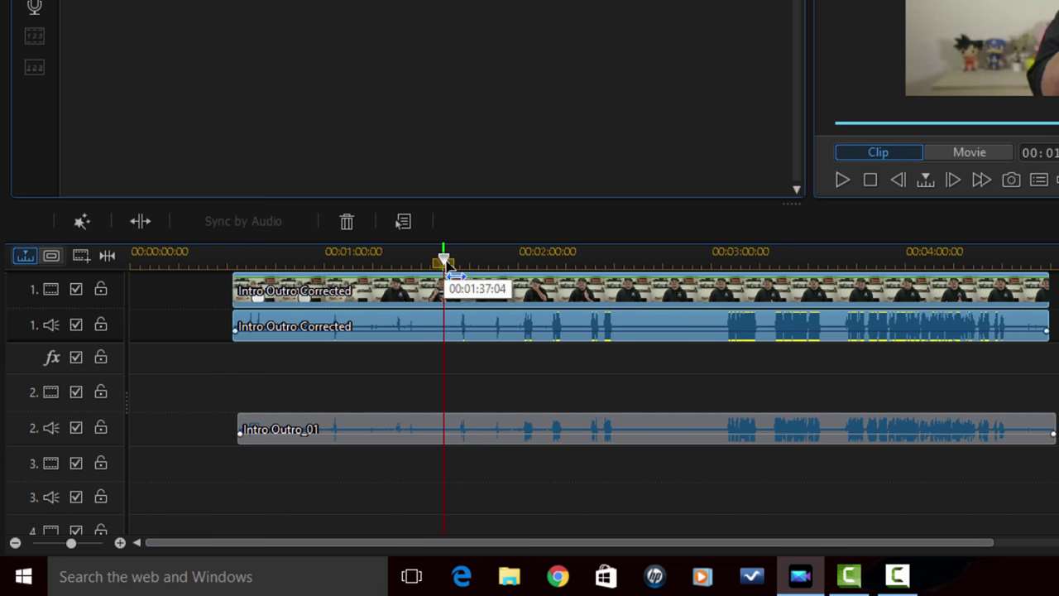
pyautogui.click(510, 262)
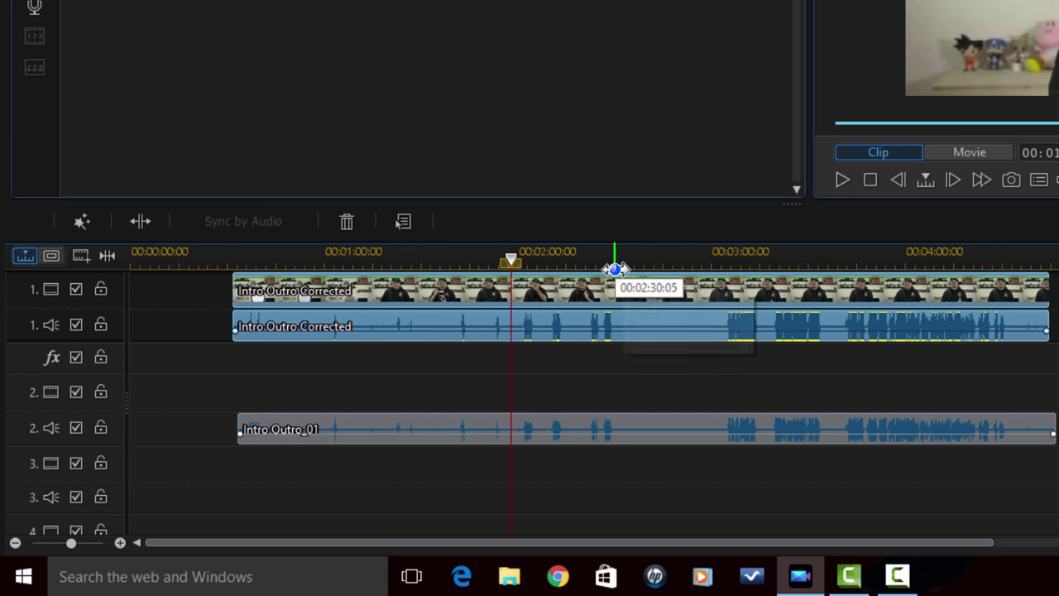
pyautogui.click(614, 264)
pyautogui.click(615, 262)
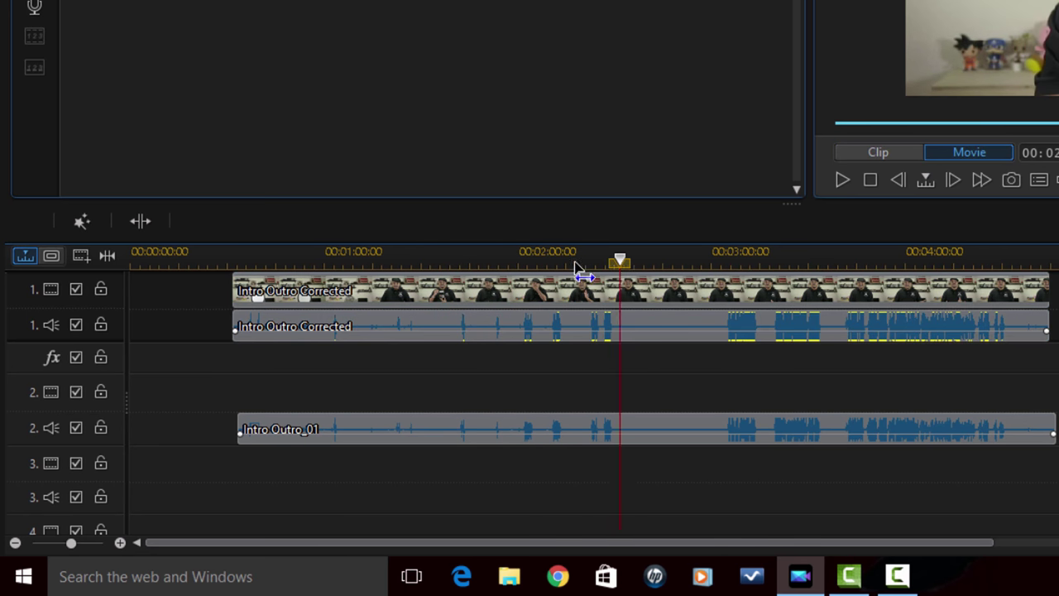
pyautogui.click(368, 261)
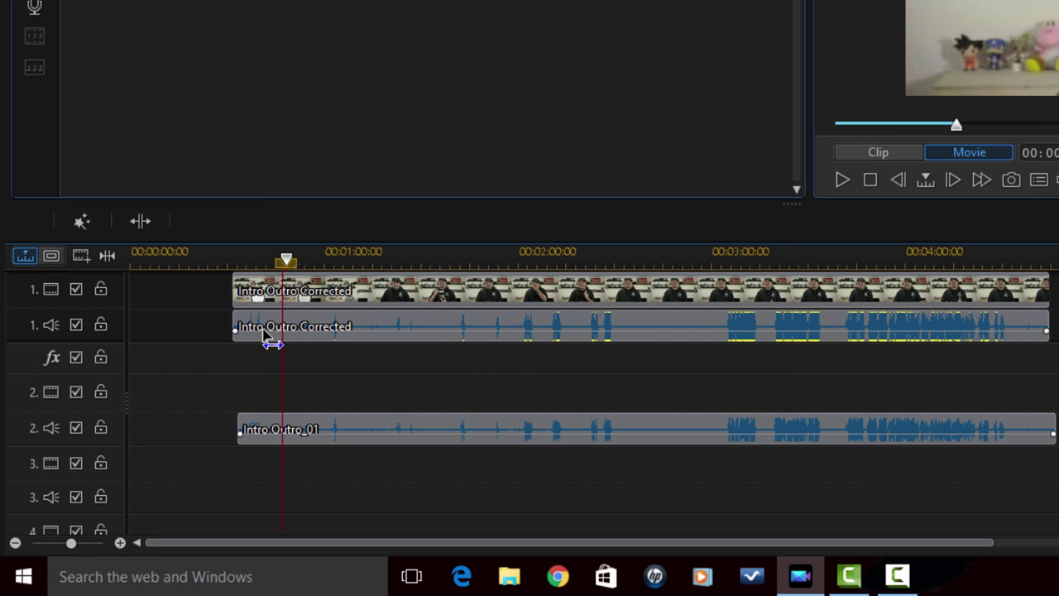
pyautogui.moveTo(427, 348)
pyautogui.mouseDown()
pyautogui.moveTo(449, 348)
pyautogui.moveTo(432, 347)
pyautogui.moveTo(438, 357)
pyautogui.mouseUp()
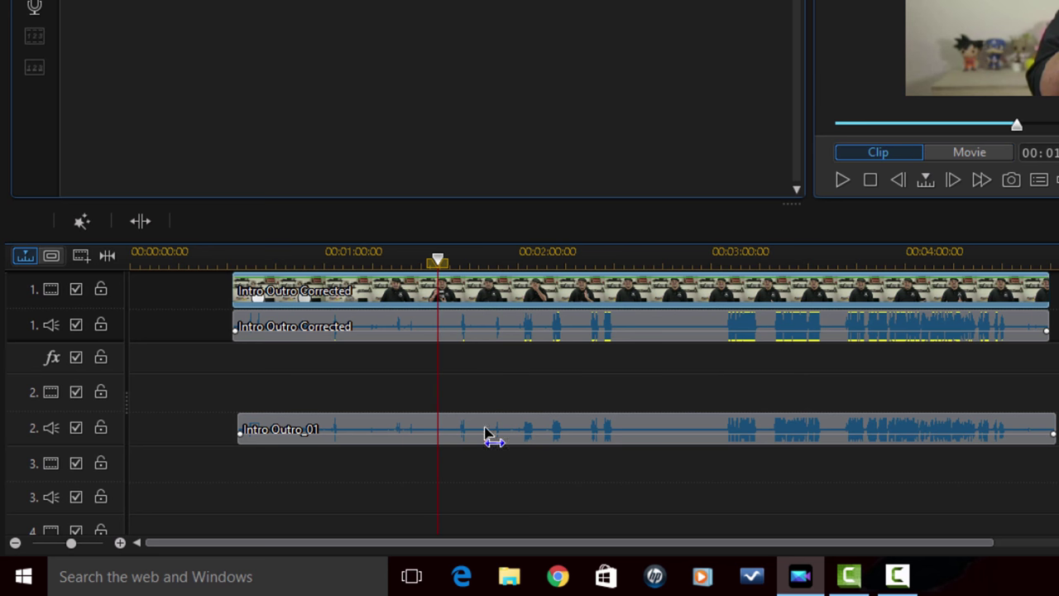
pyautogui.click(182, 368)
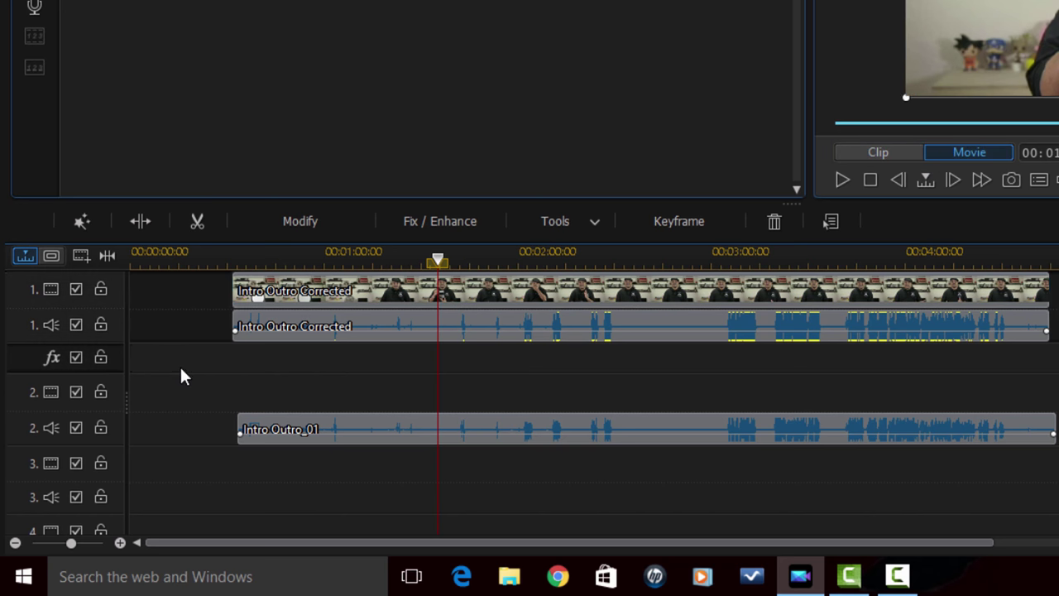
pyautogui.click(139, 230)
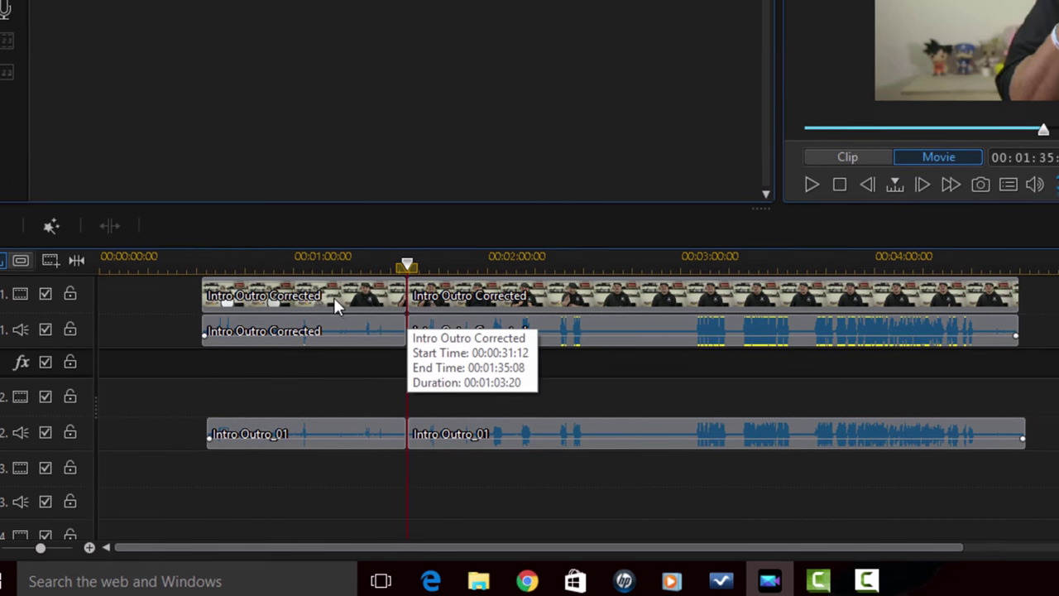
pyautogui.click(922, 270)
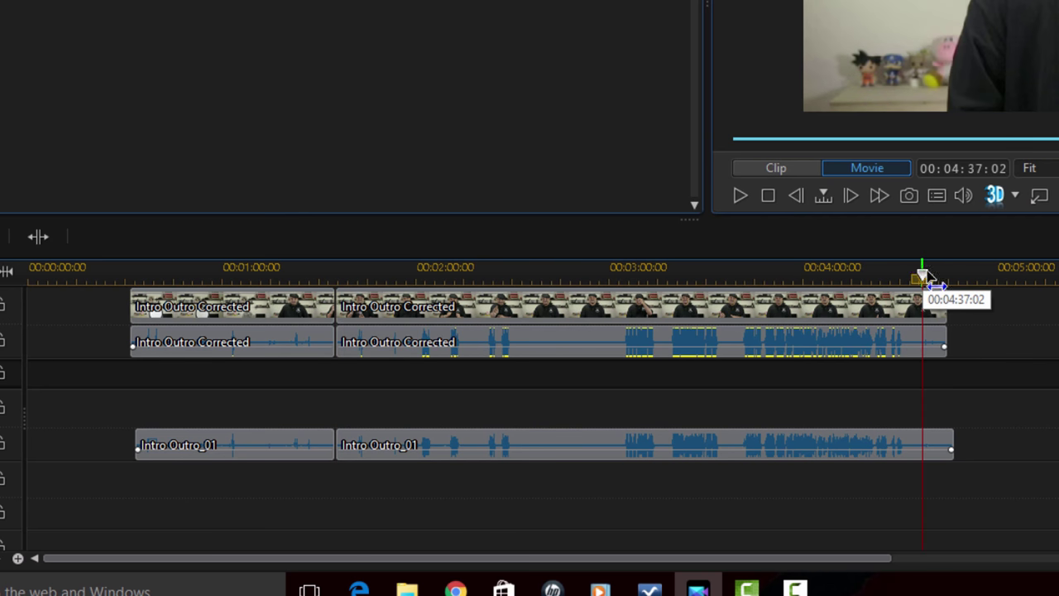
pyautogui.moveTo(923, 273); pyautogui.dragTo(933, 284)
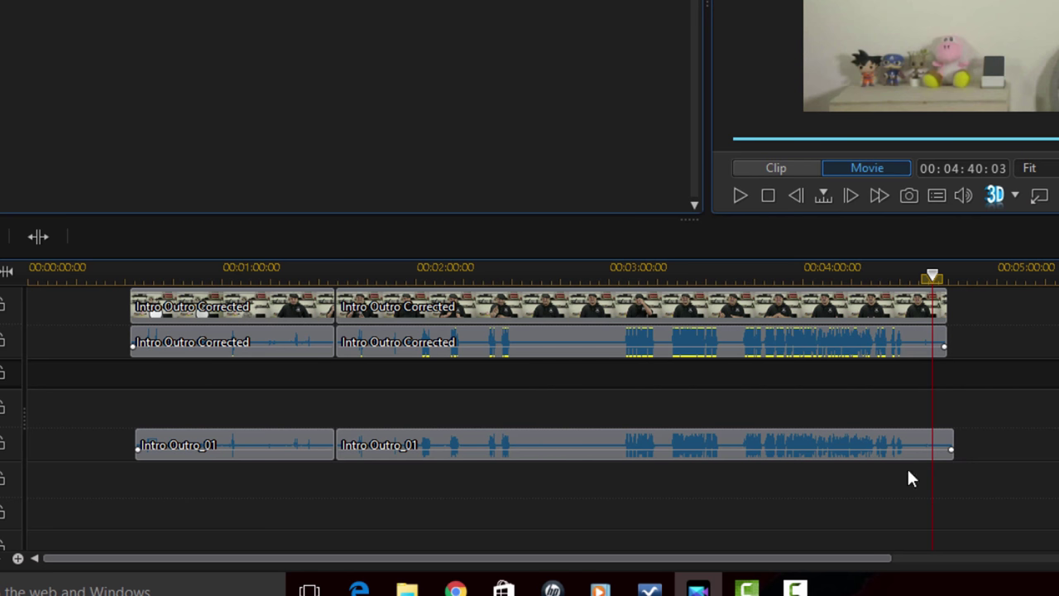
# Split all tracks at 00:04:40 and remove the opening and closing pieces, leaving gaps
pyautogui.click(30, 239)
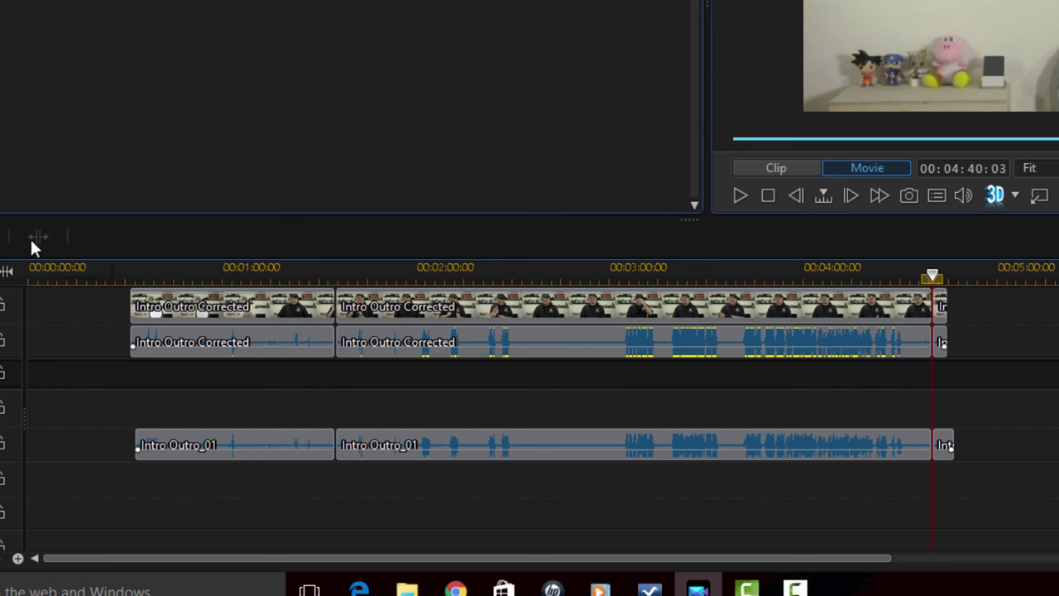
pyautogui.click(216, 311)
pyautogui.keyDown('ctrl'); pyautogui.click(227, 340); pyautogui.keyUp('ctrl')
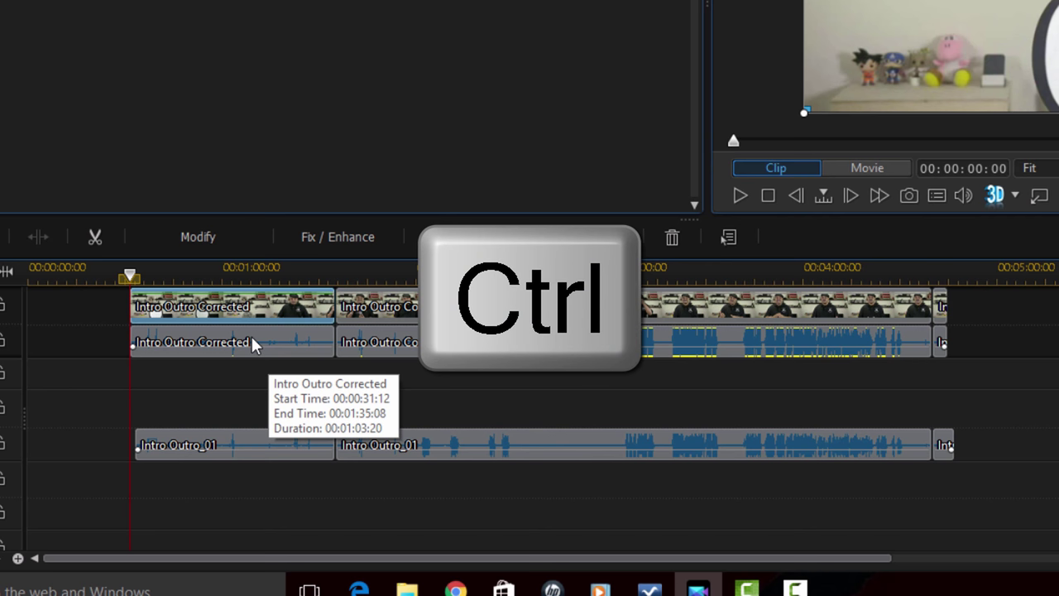
pyautogui.keyDown('ctrl'); pyautogui.click(251, 340); pyautogui.keyUp('ctrl')
pyautogui.keyDown('ctrl'); pyautogui.click(245, 444); pyautogui.keyUp('ctrl')
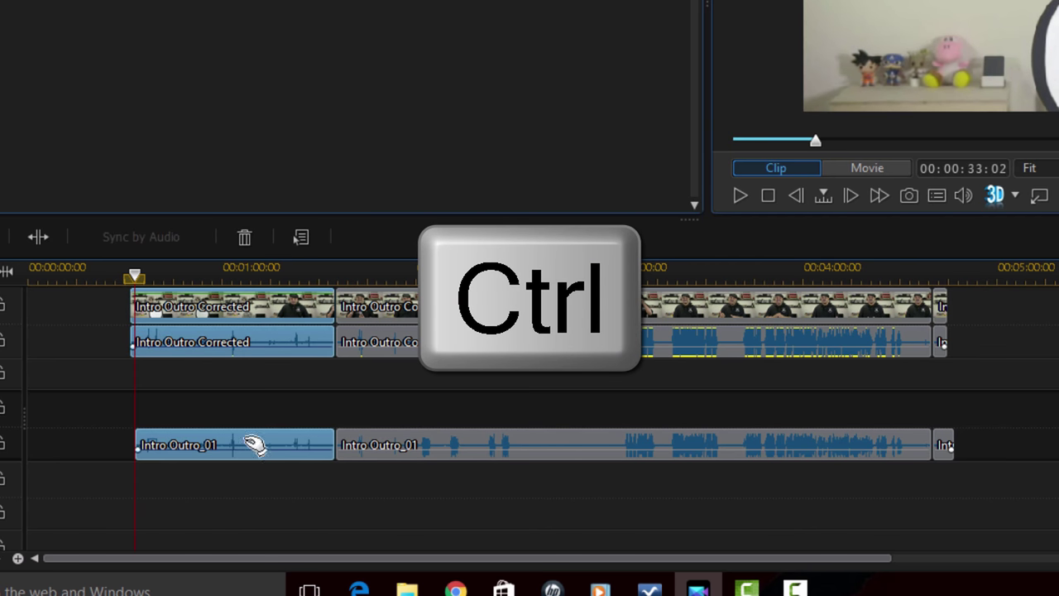
pyautogui.keyDown('ctrl'); pyautogui.click(940, 335); pyautogui.keyUp('ctrl')
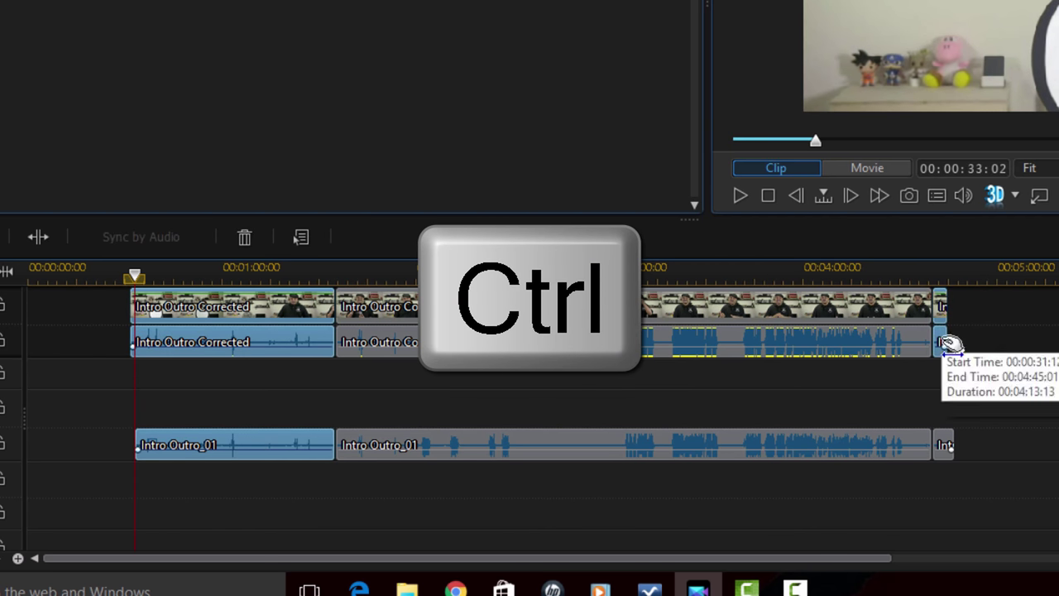
pyautogui.keyDown('ctrl'); pyautogui.click(947, 447); pyautogui.keyUp('ctrl')
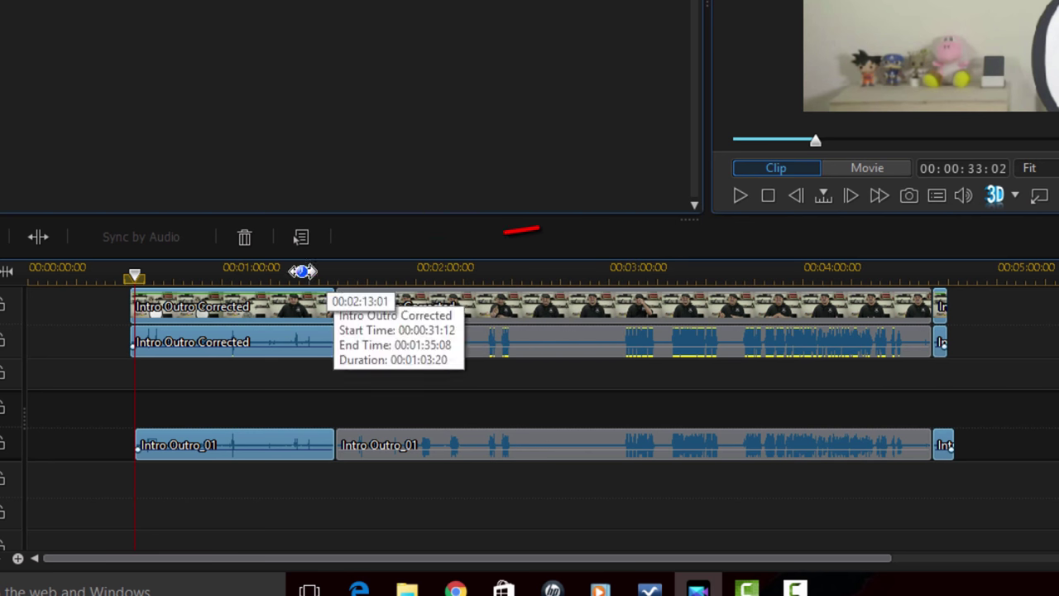
pyautogui.click(244, 238)
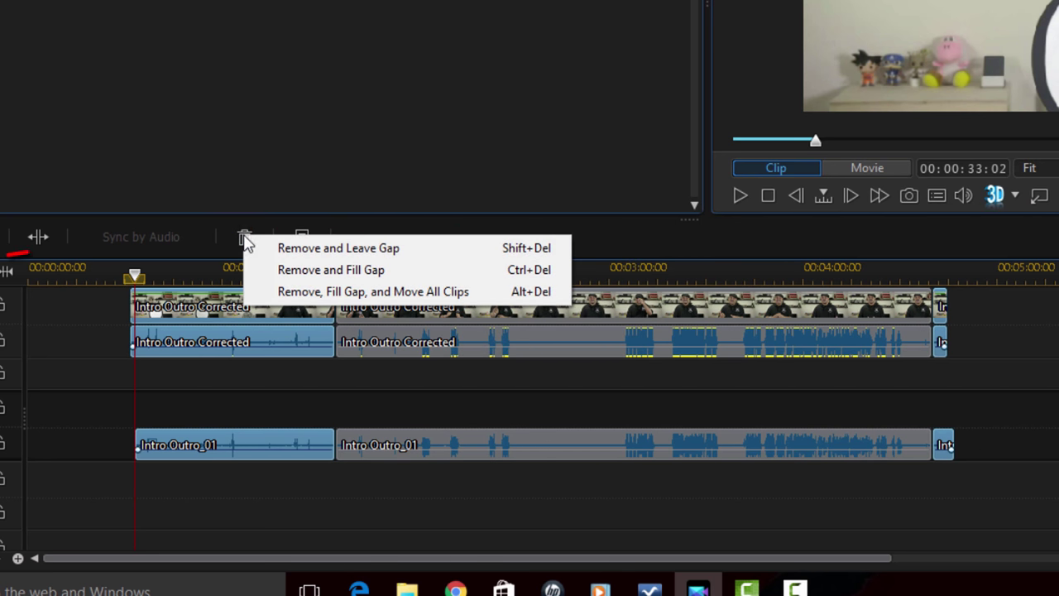
pyautogui.click(366, 250)
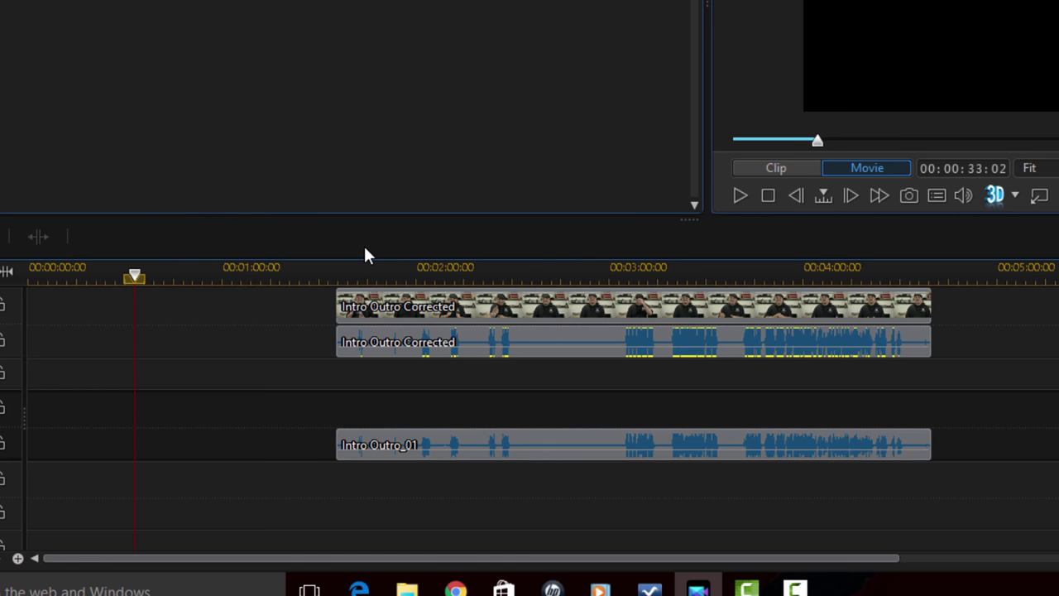
# Delete the Intro Outro Corrected camera audio clip from track 1
pyautogui.click(562, 339)
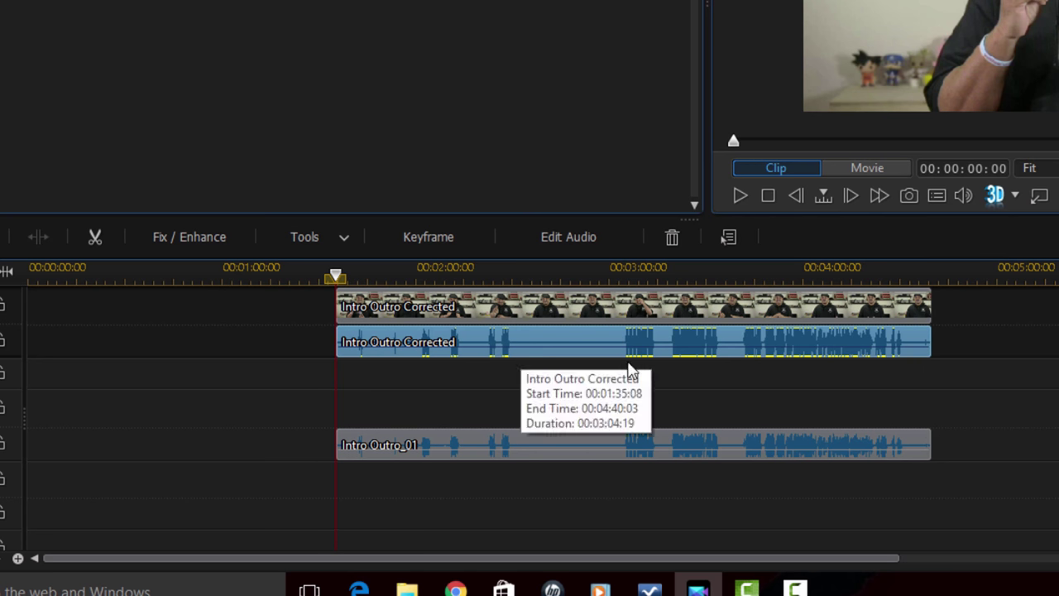
pyautogui.click(670, 237)
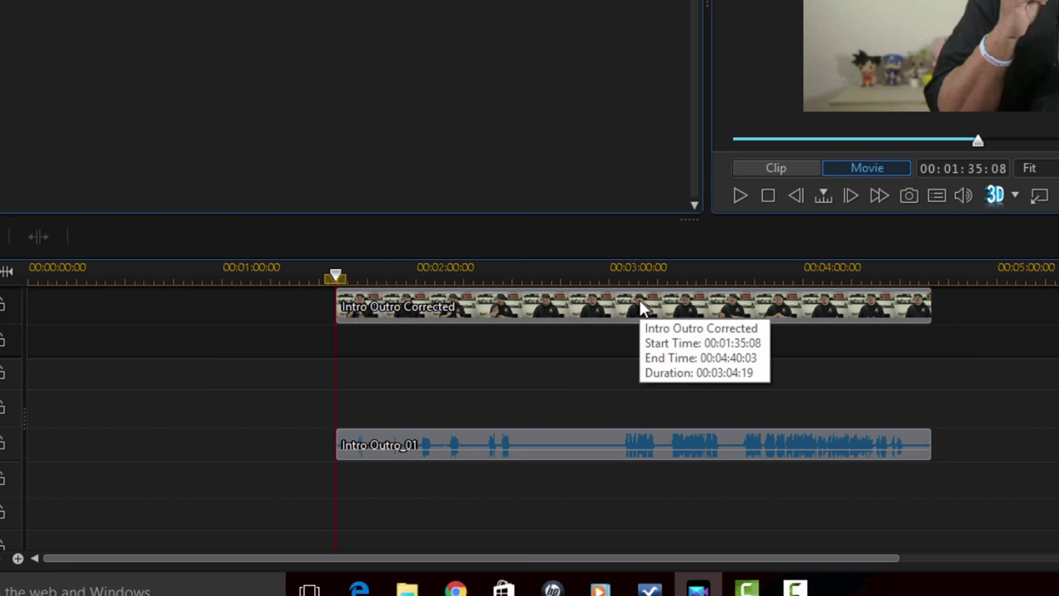
pyautogui.click(598, 443)
# Move Intro_Outro_01 up onto audio track 1, directly beneath the Intro Outro Corrected video
pyautogui.moveTo(598, 443); pyautogui.dragTo(603, 354)
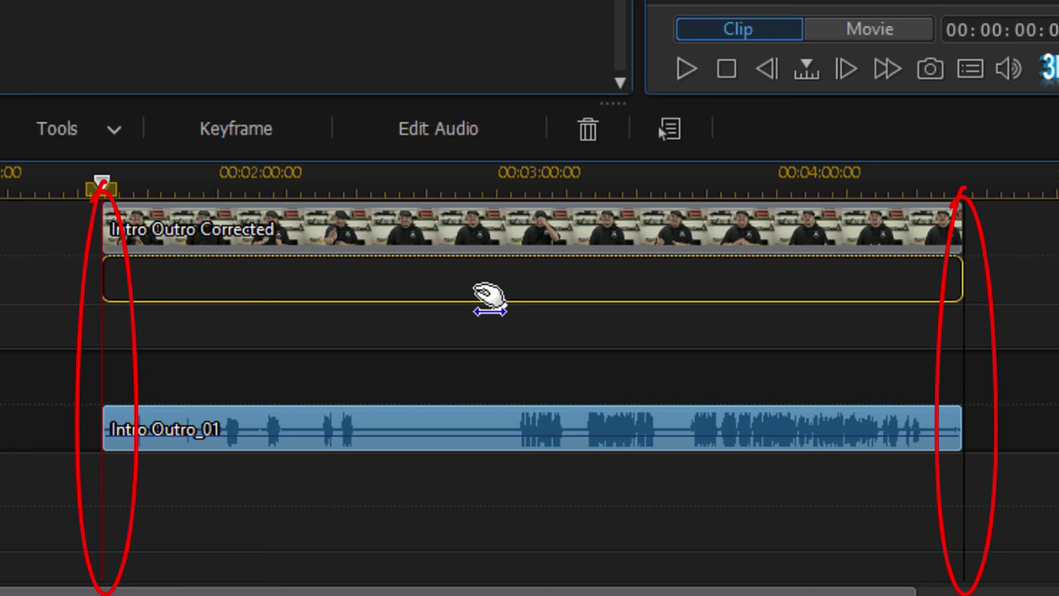
pyautogui.moveTo(489, 297); pyautogui.dragTo(488, 299)
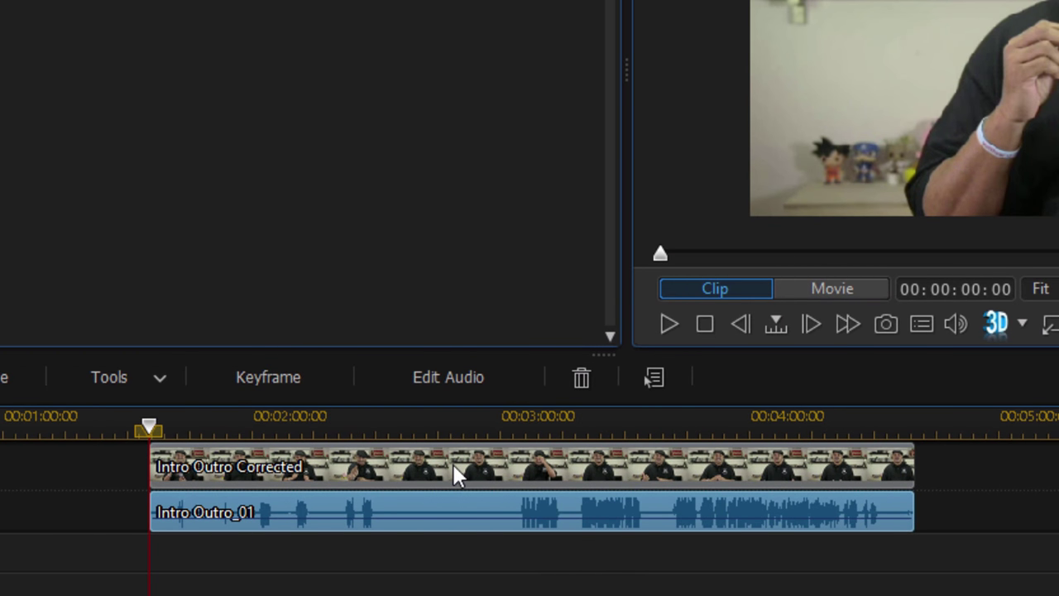
# Link the Intro Outro Corrected video and Intro_Outro_01 audio with Link/Unlink Video and Audio
pyautogui.press('ctrl')
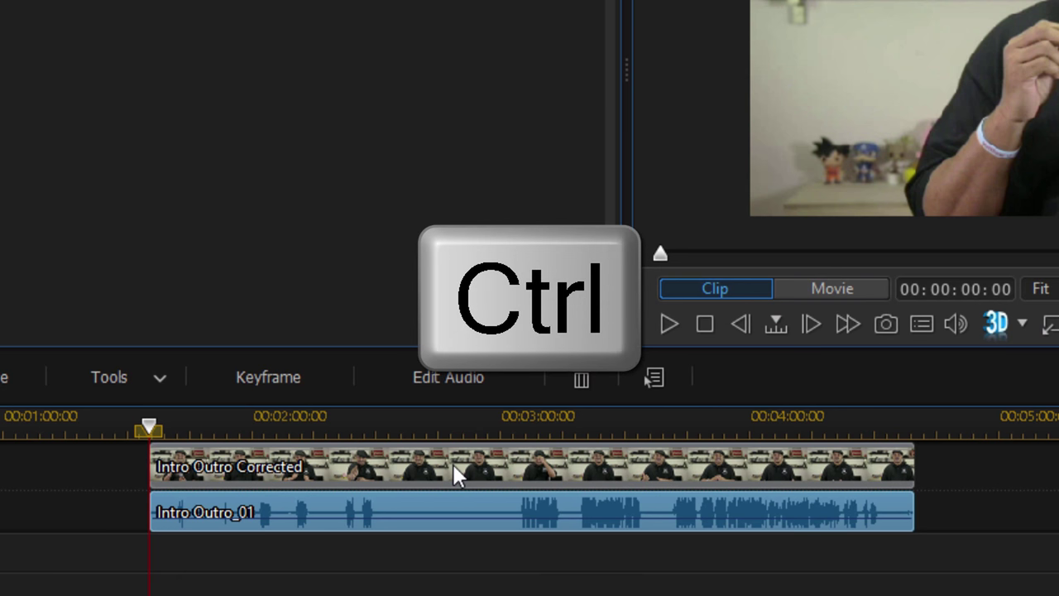
pyautogui.keyDown('ctrl'); pyautogui.click(455, 468); pyautogui.keyUp('ctrl')
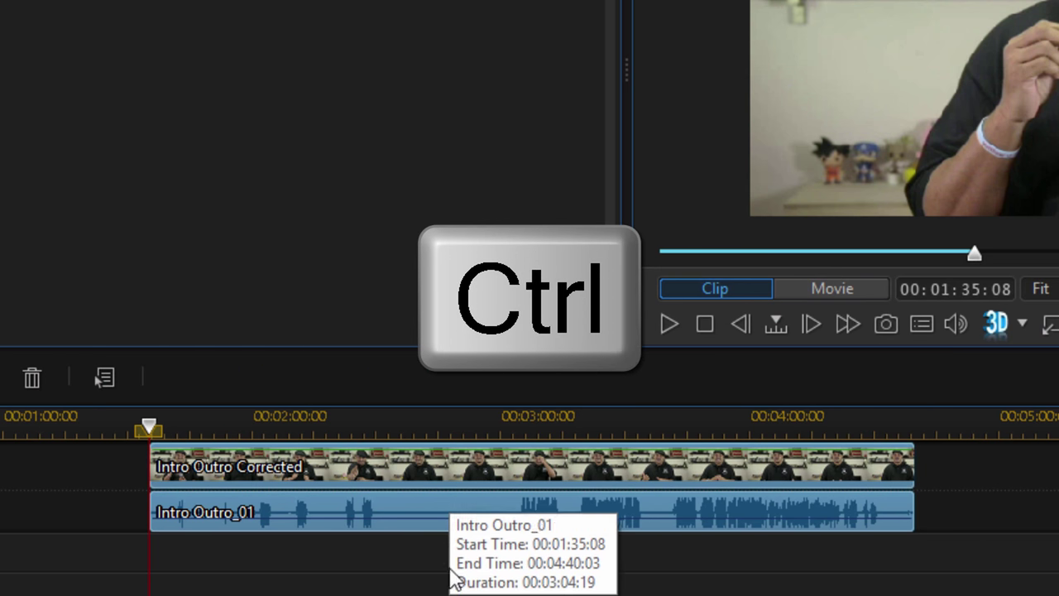
pyautogui.rightClick(478, 468)
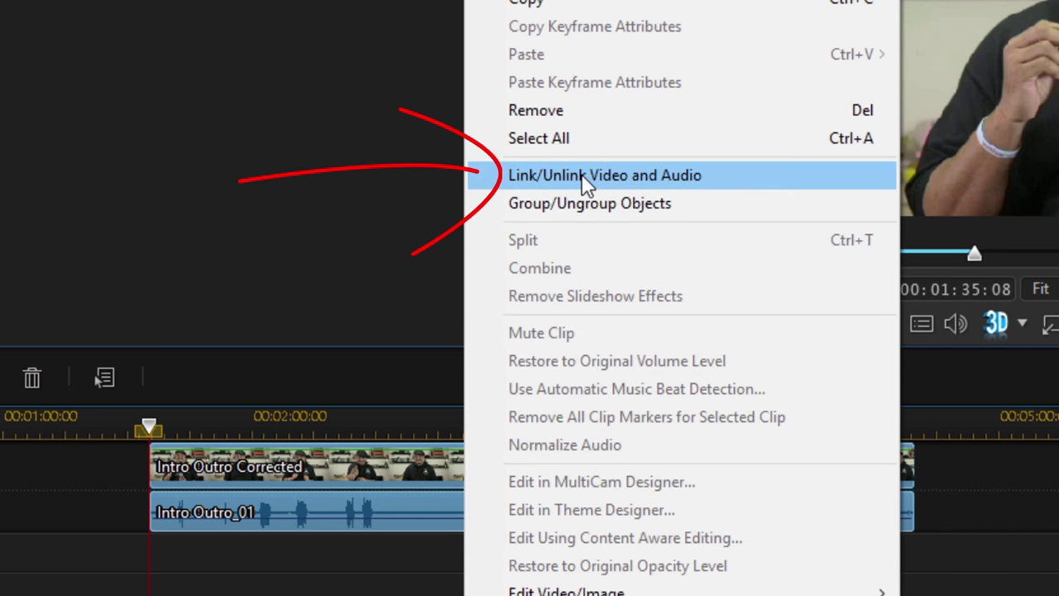
pyautogui.click(733, 176)
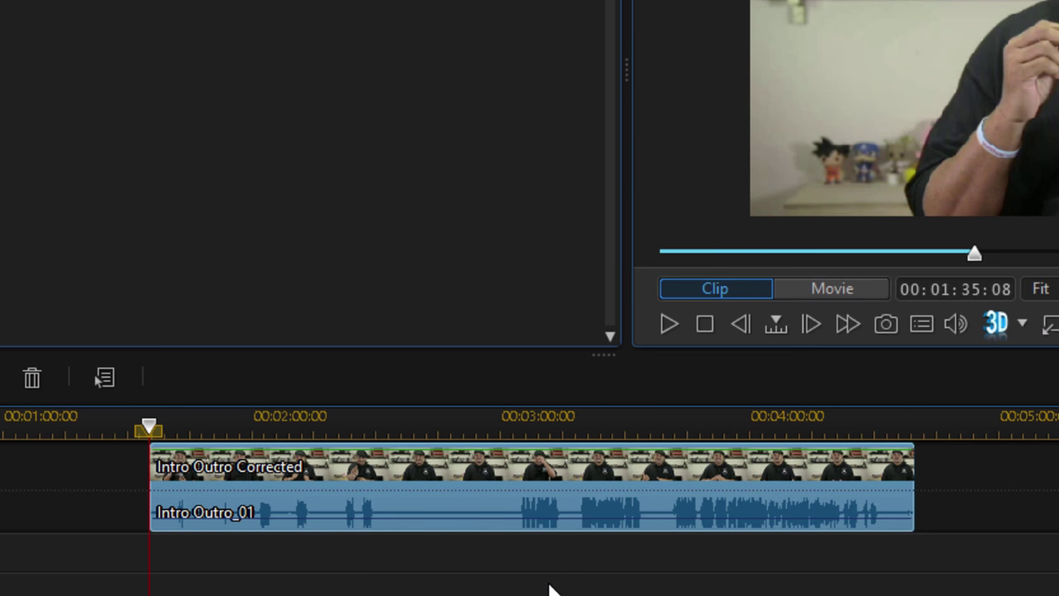
pyautogui.click(97, 379)
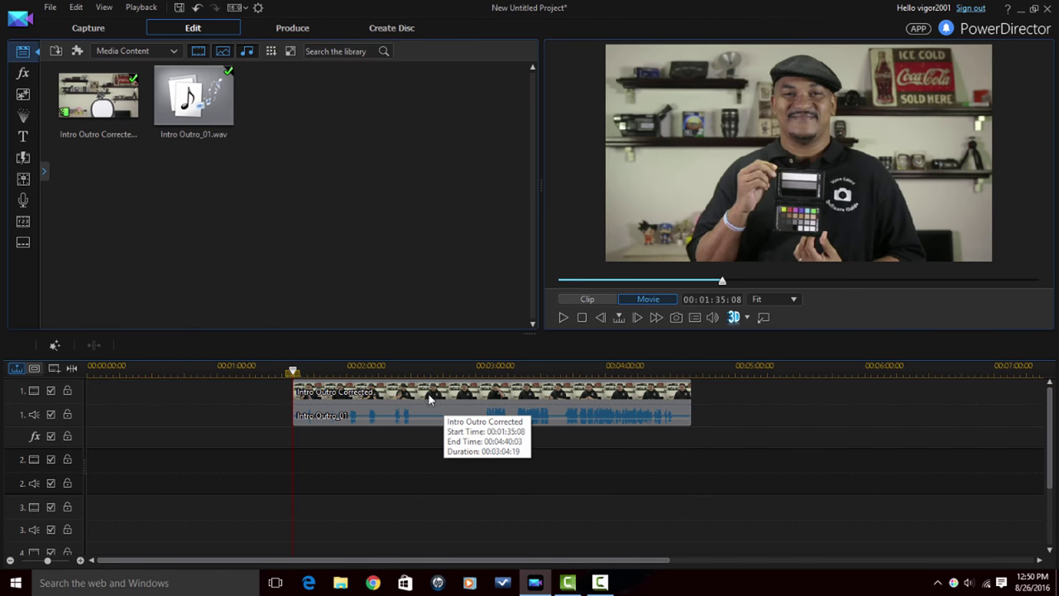
pyautogui.click(477, 369)
pyautogui.press('space')
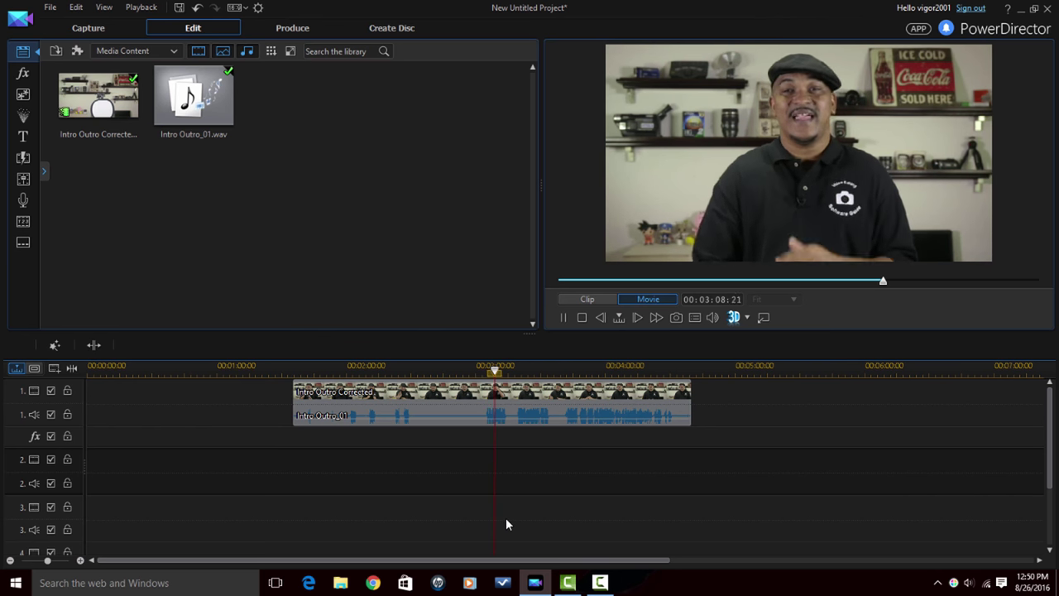
pyautogui.press('space')
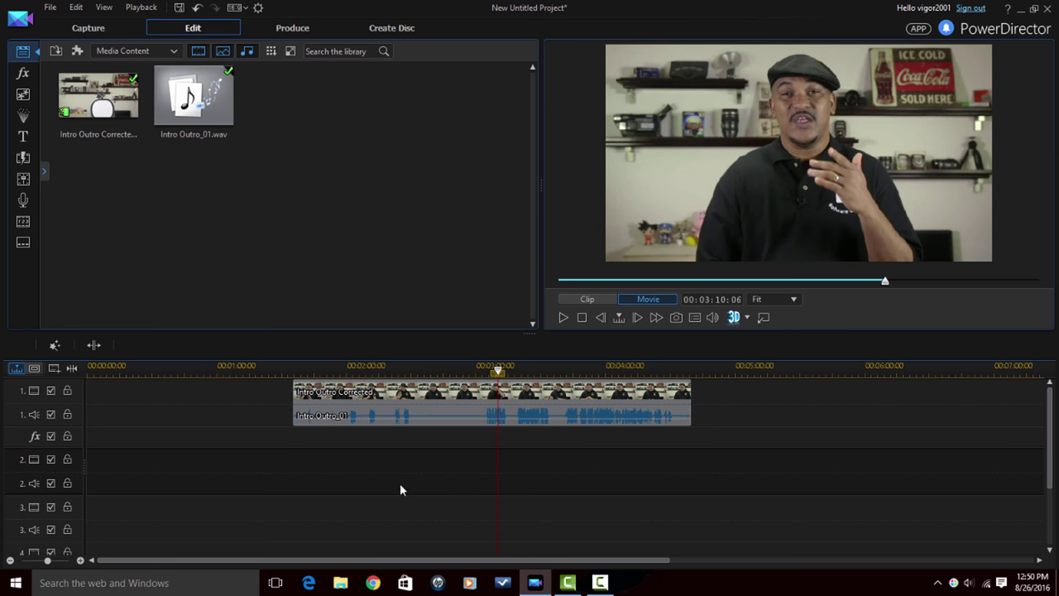
# Trim the linked clip to start at 00:01:50:01 and drag its end out to about 00:04:45
pyautogui.click(432, 400)
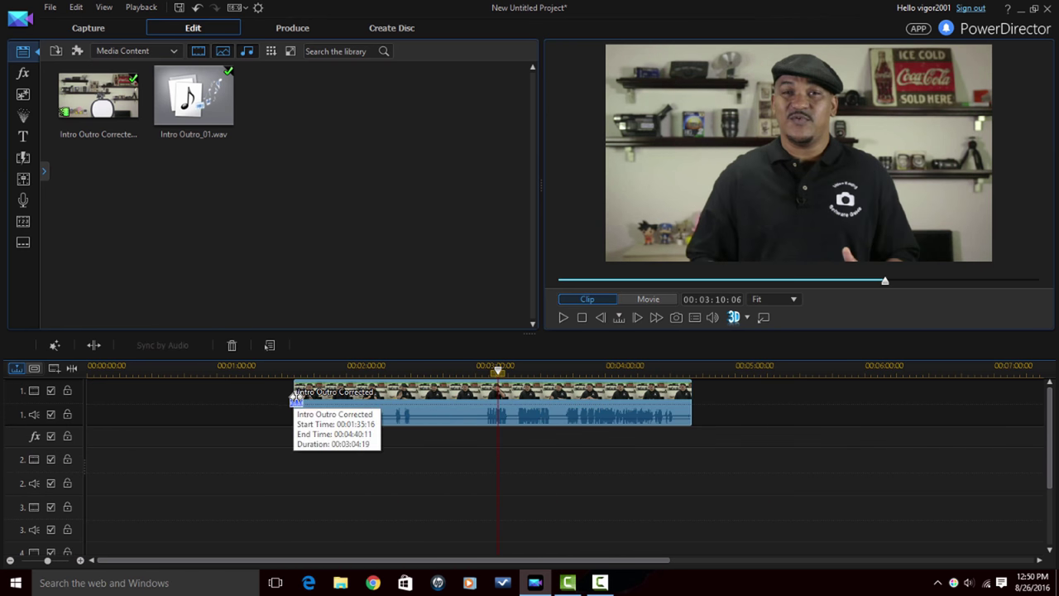
pyautogui.moveTo(295, 399); pyautogui.dragTo(324, 402)
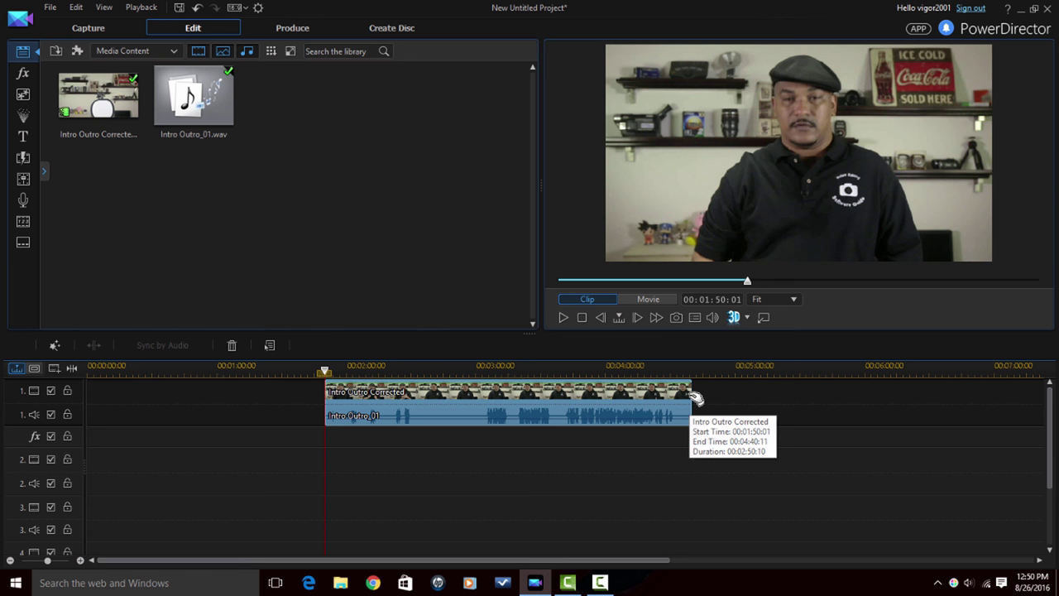
pyautogui.click(492, 395)
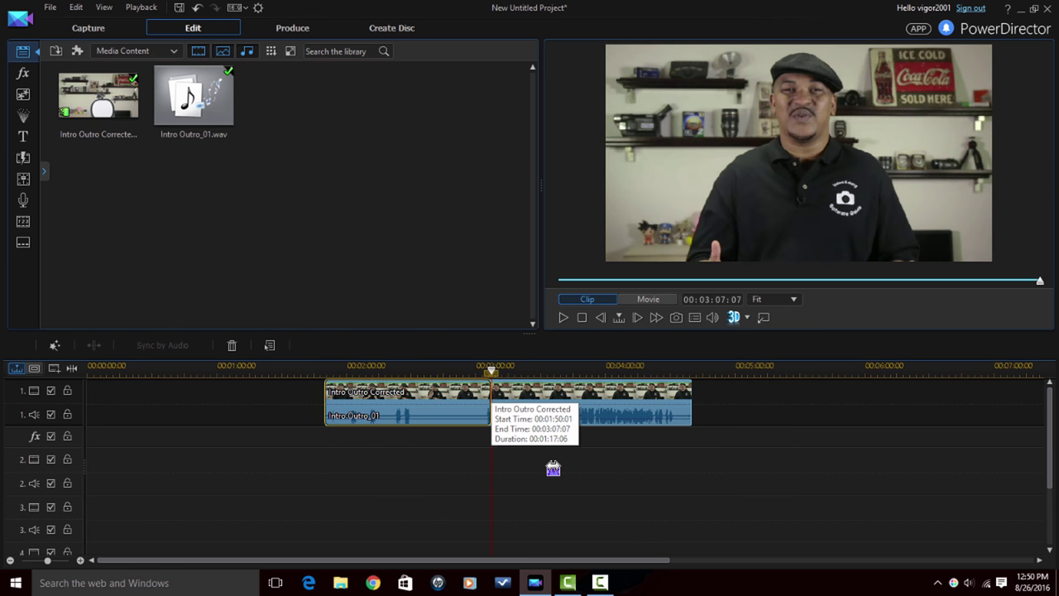
pyautogui.moveTo(690, 401)
pyautogui.mouseDown()
pyautogui.moveTo(491, 400)
pyautogui.moveTo(703, 401)
pyautogui.mouseUp()
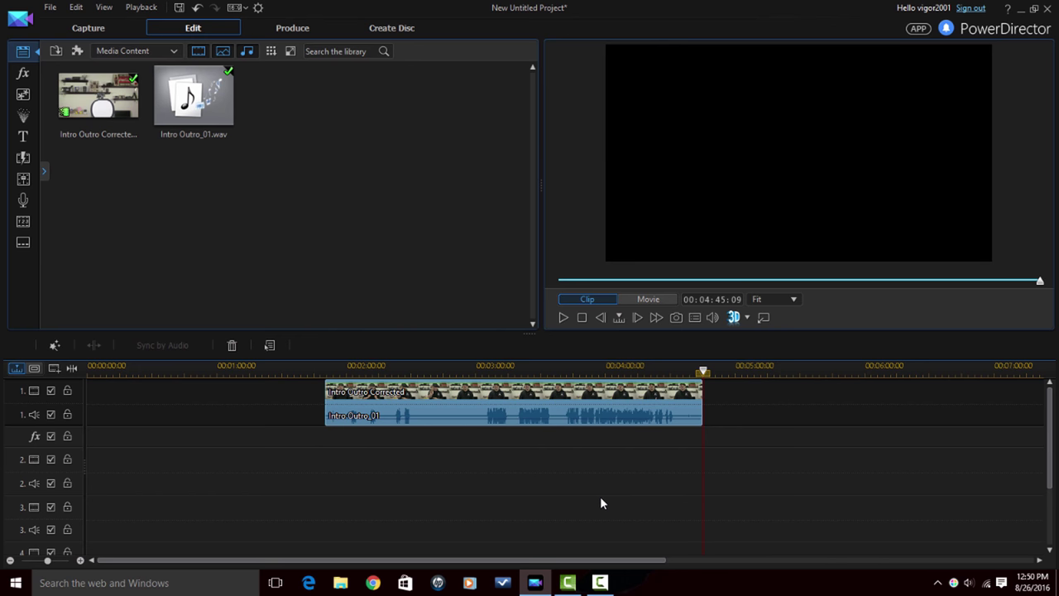